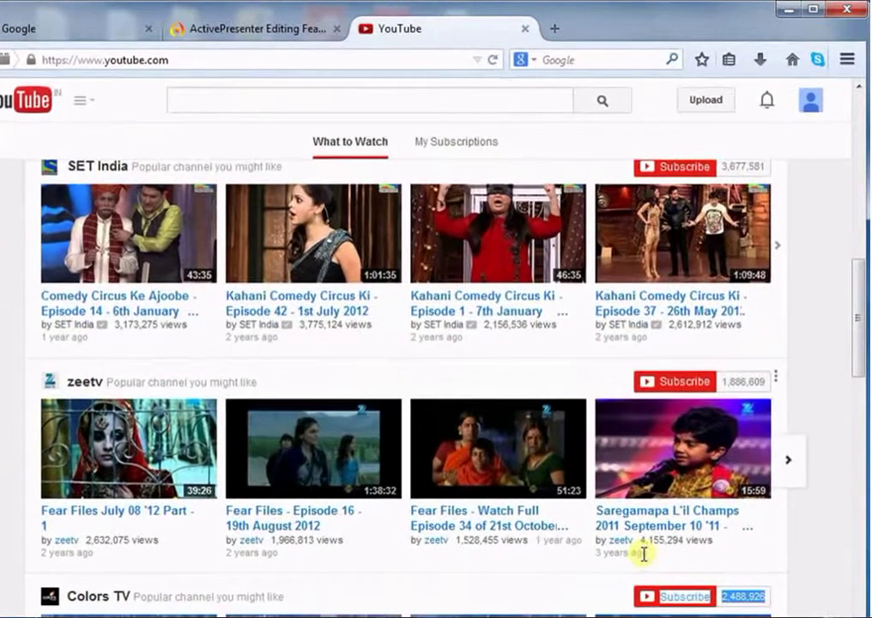
Scroll the YouTube home page and go to the video upload page
scroll(815, 360, "down", 3)
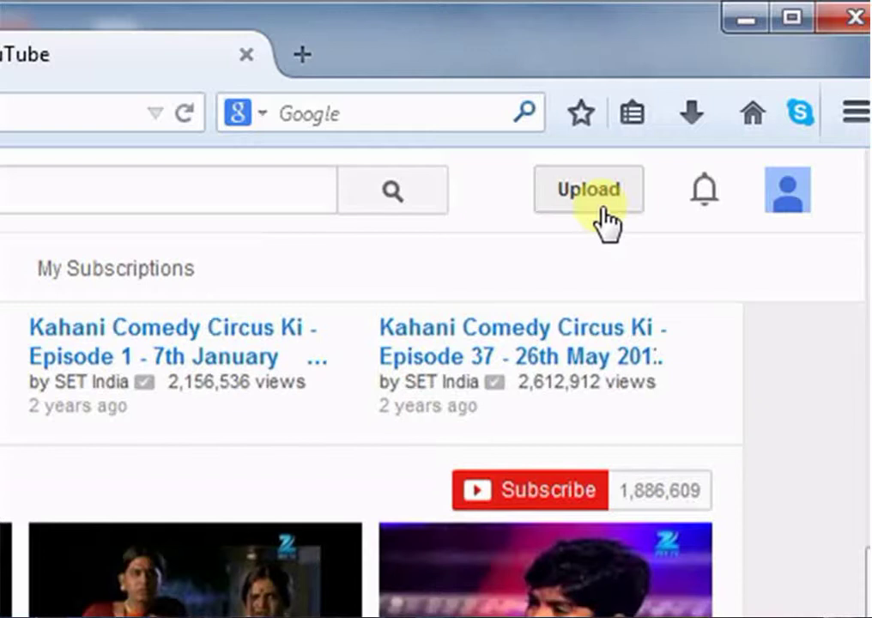
left_click(603, 213)
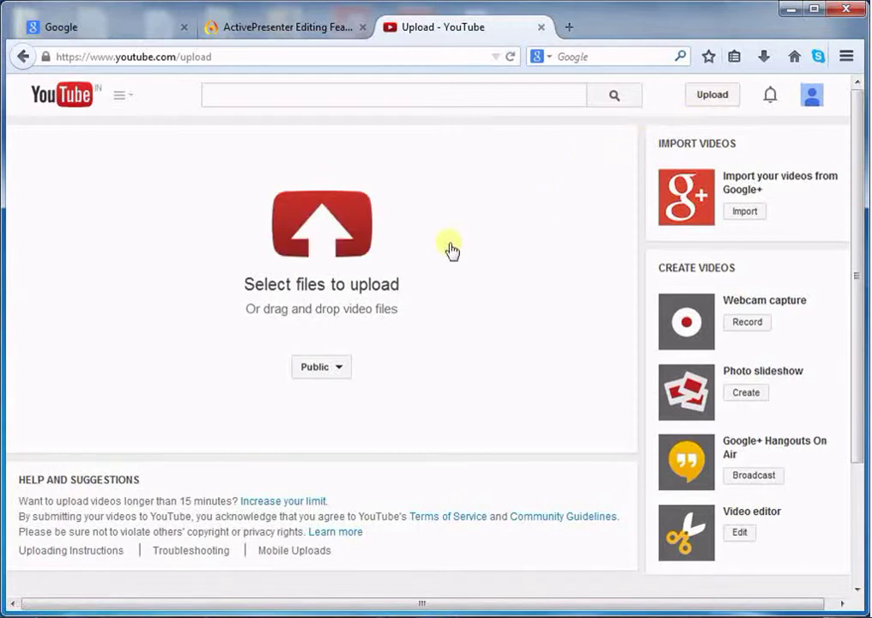
Upload the 'Adult life' video file from Removable Disk (F:)
left_click(360, 240)
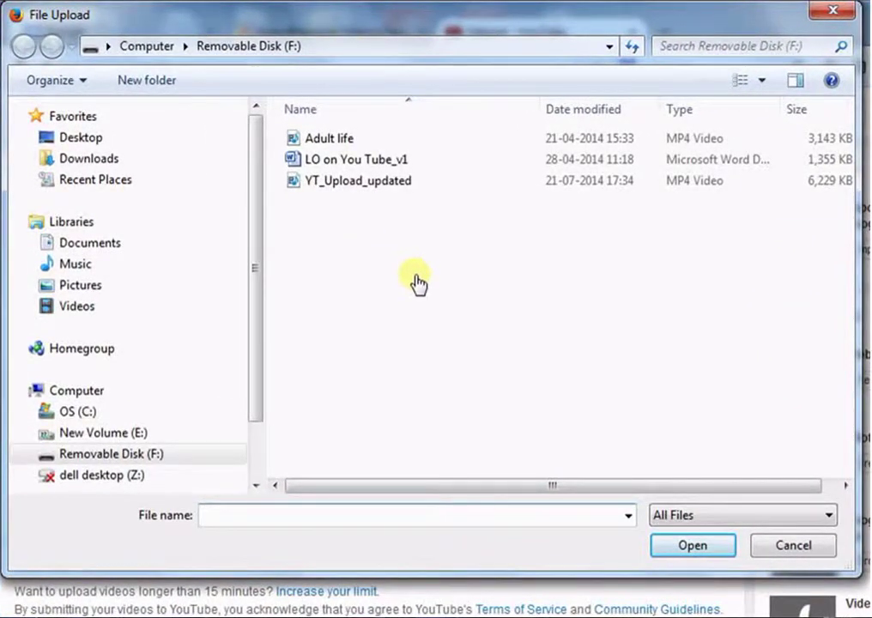
mouse_move(129, 453)
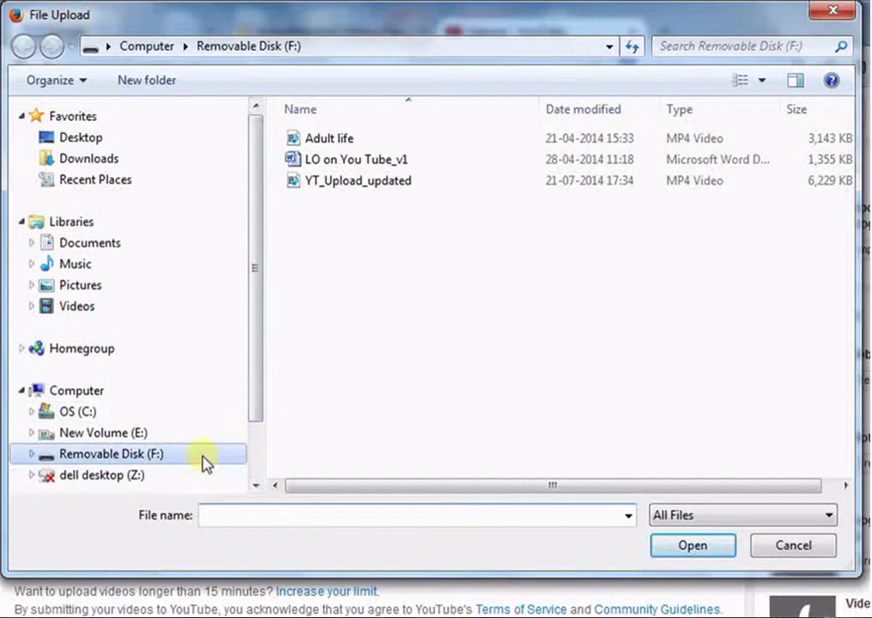
left_click(204, 462)
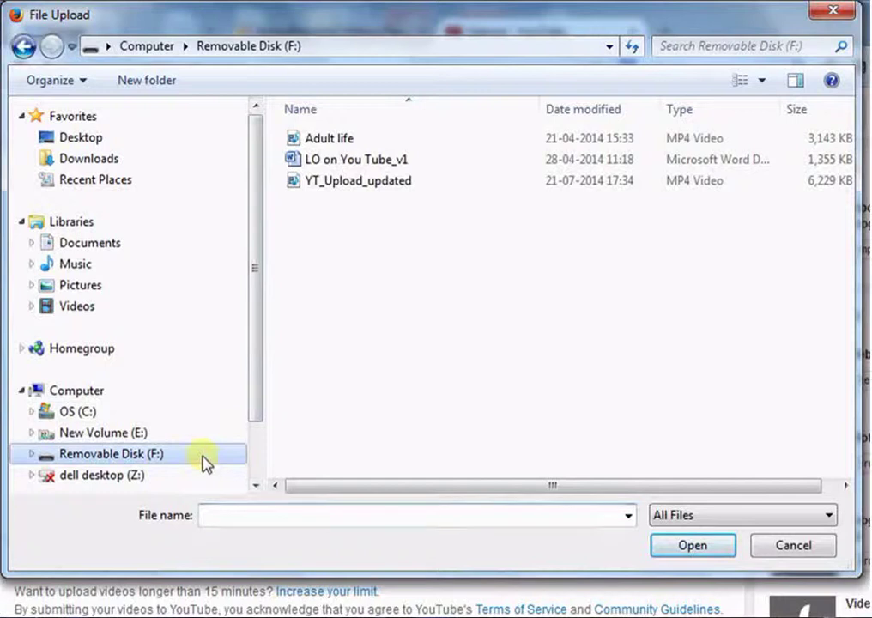
left_click(311, 144)
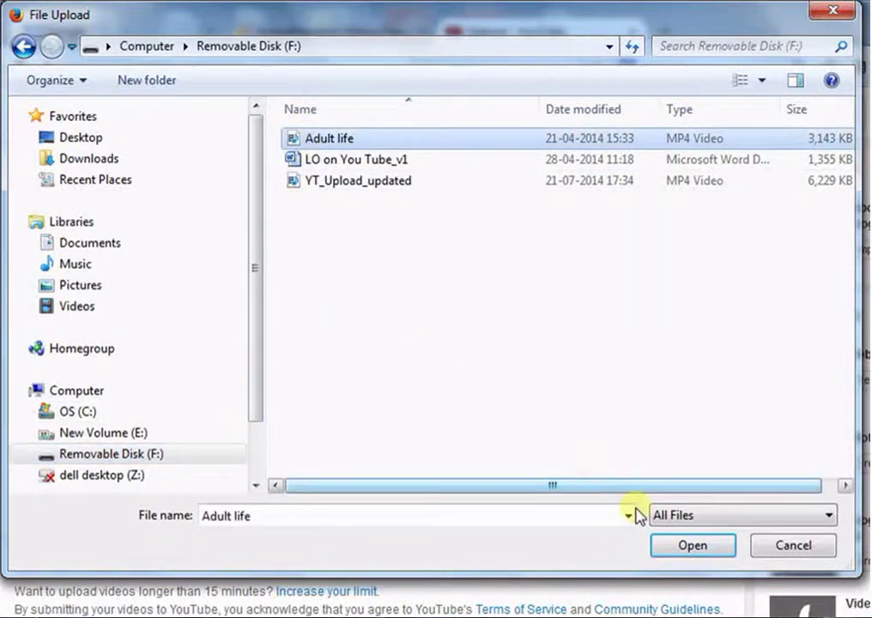
left_click(670, 549)
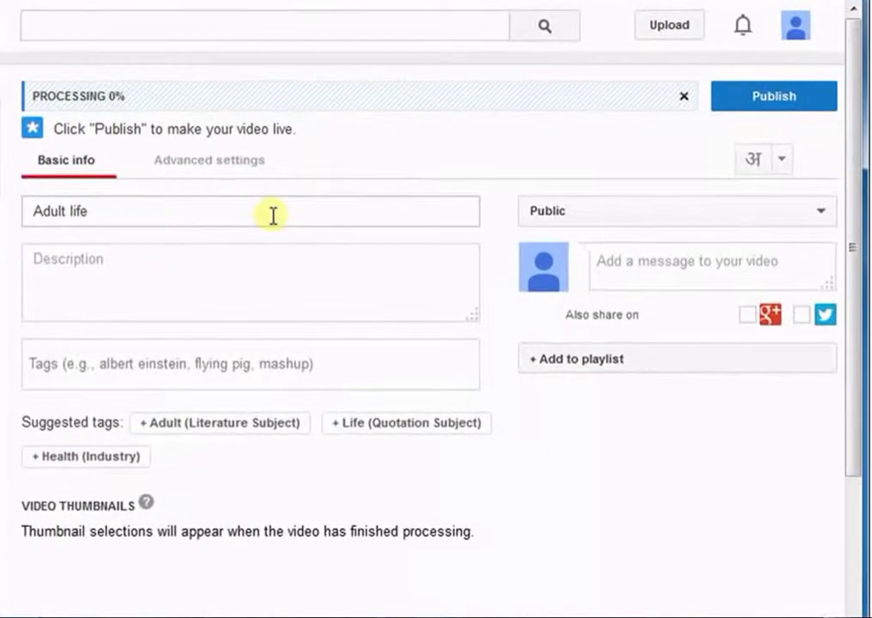
left_click(274, 212)
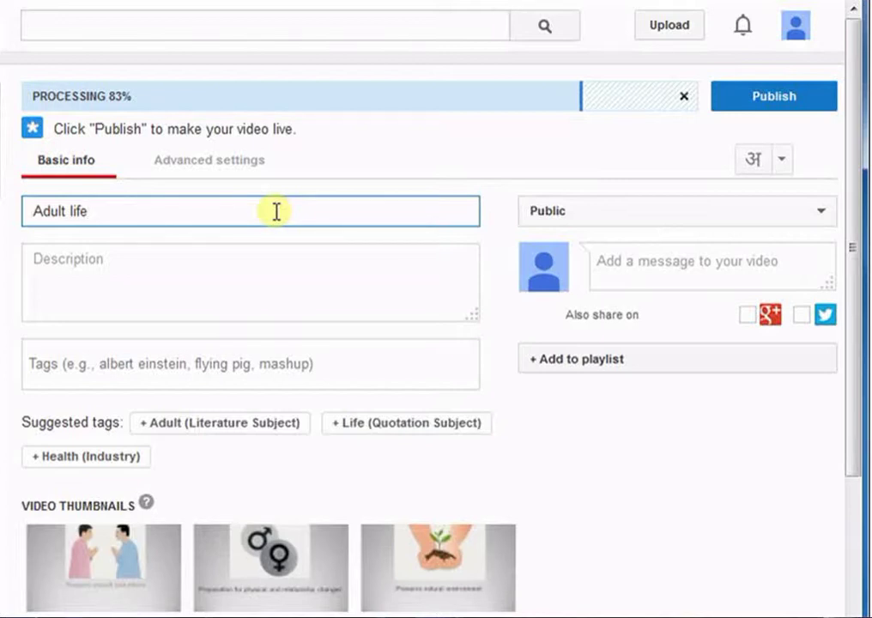
Enter the description 'This video describes problems faced in adult life.'
key("Tab")
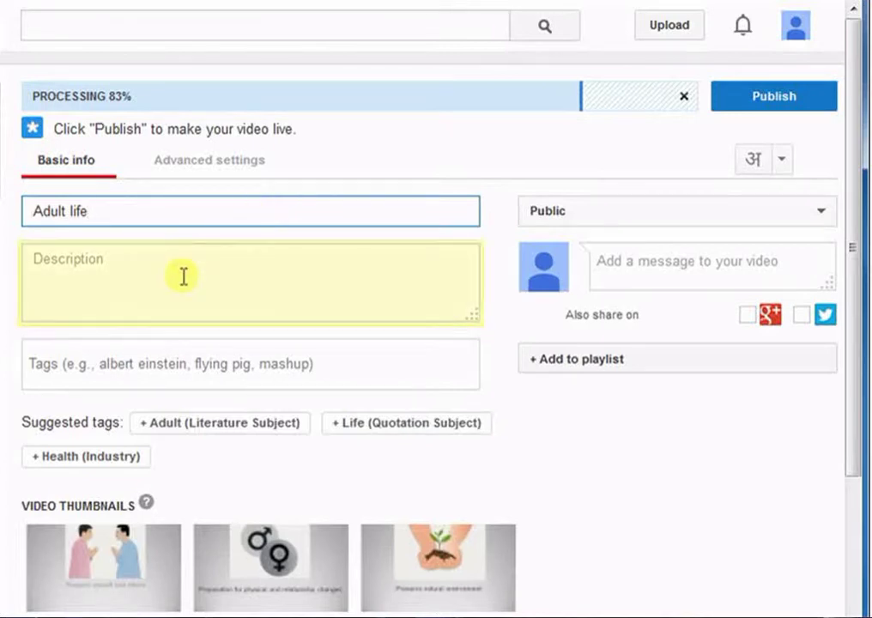
left_click(179, 285)
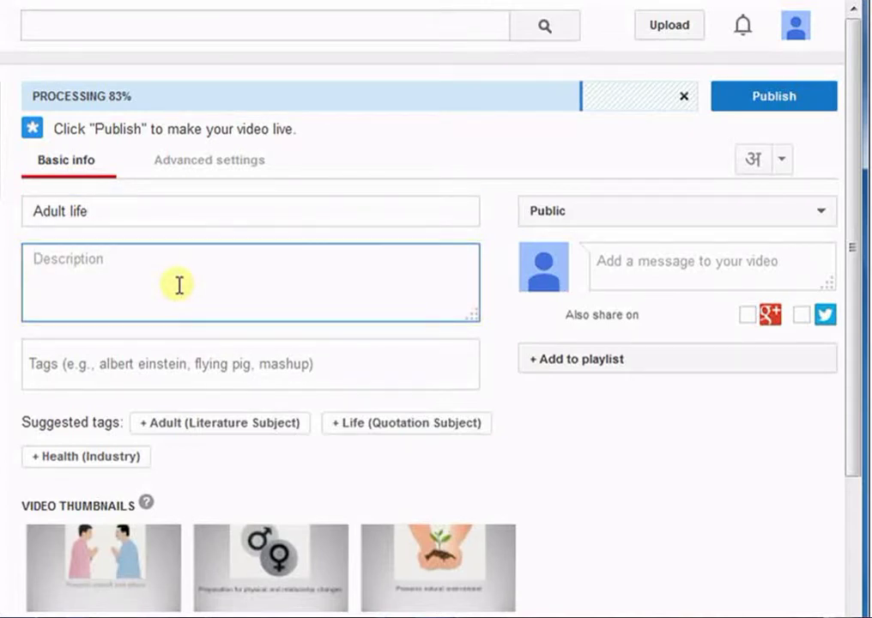
type("This video describes problems faced in adult life.")
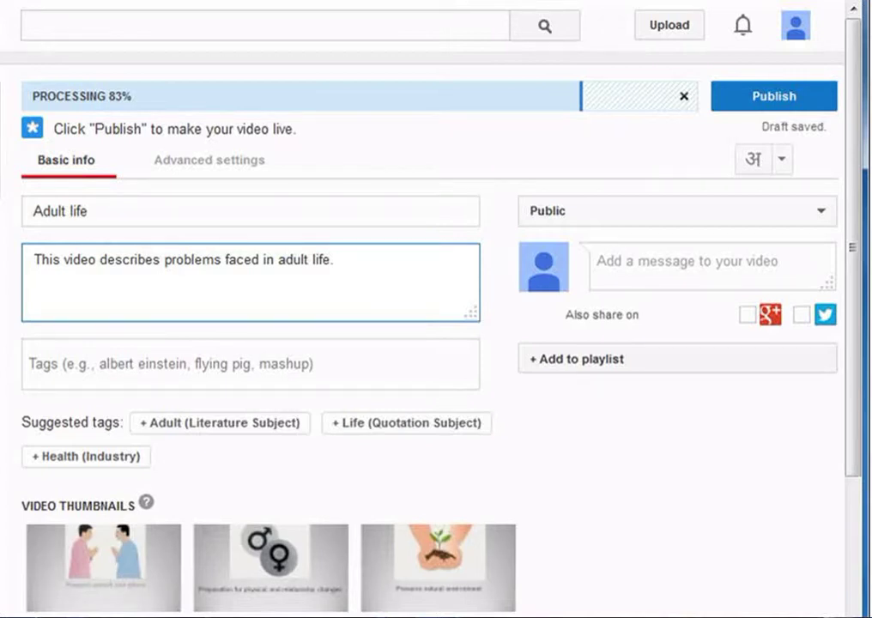
Add the tag 'adult life', which also adds a Psychology tag
left_click(117, 364)
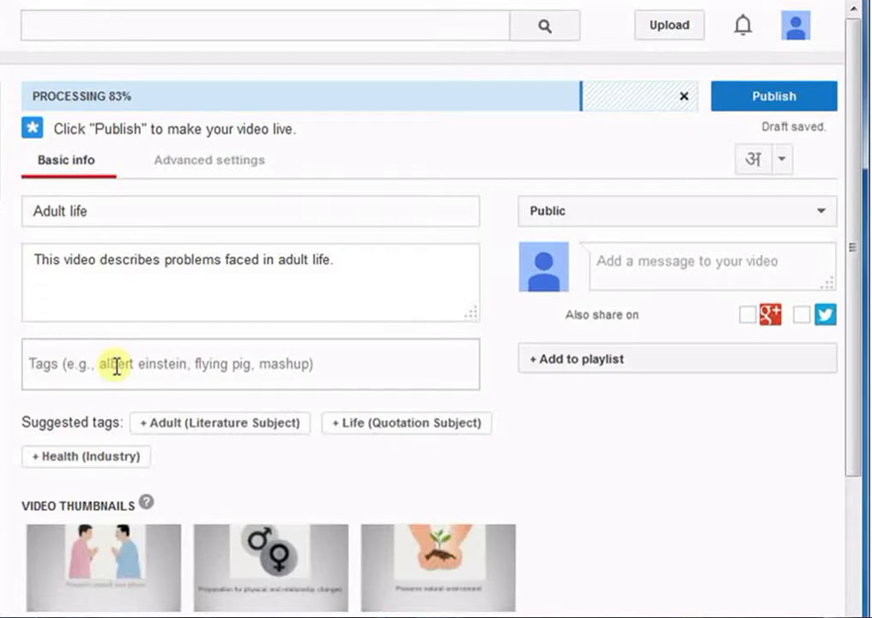
type("adult life")
key("Return")
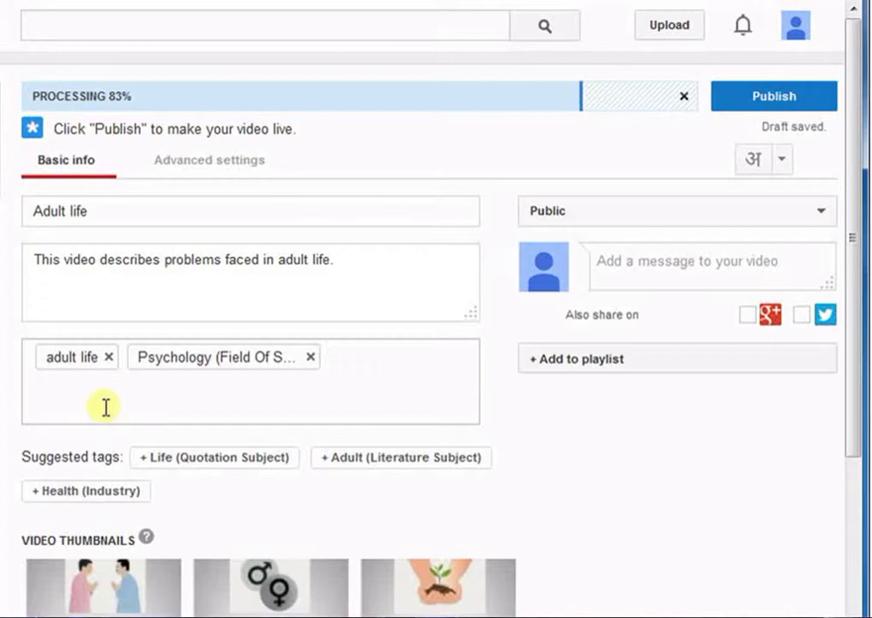
Change the video's visibility from Public to Private
left_click(550, 219)
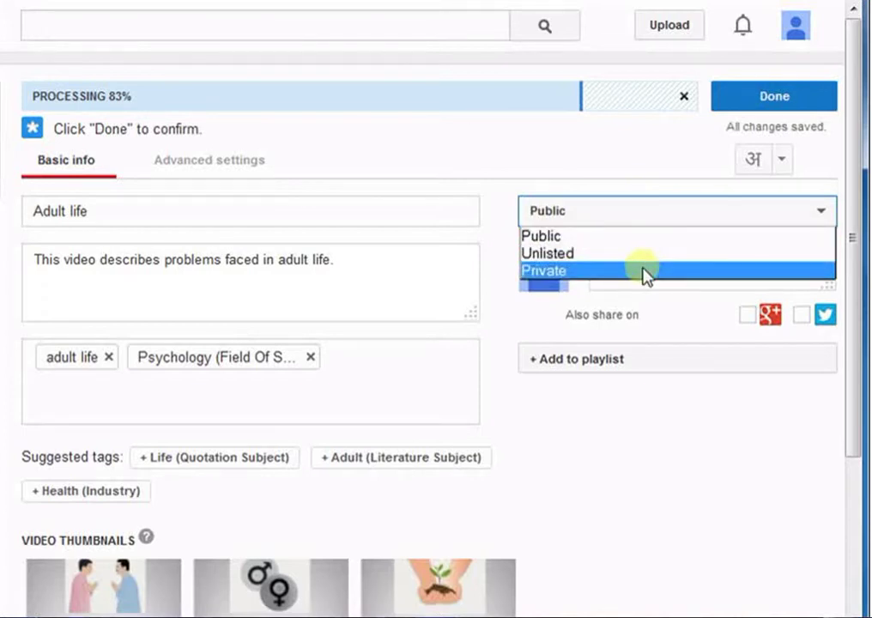
left_click(644, 236)
left_click(677, 222)
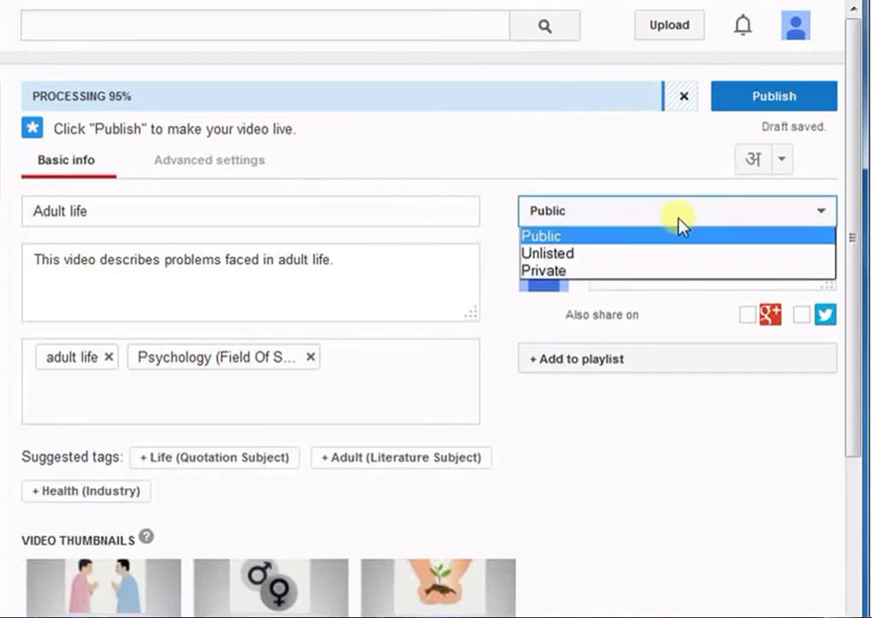
left_click(657, 271)
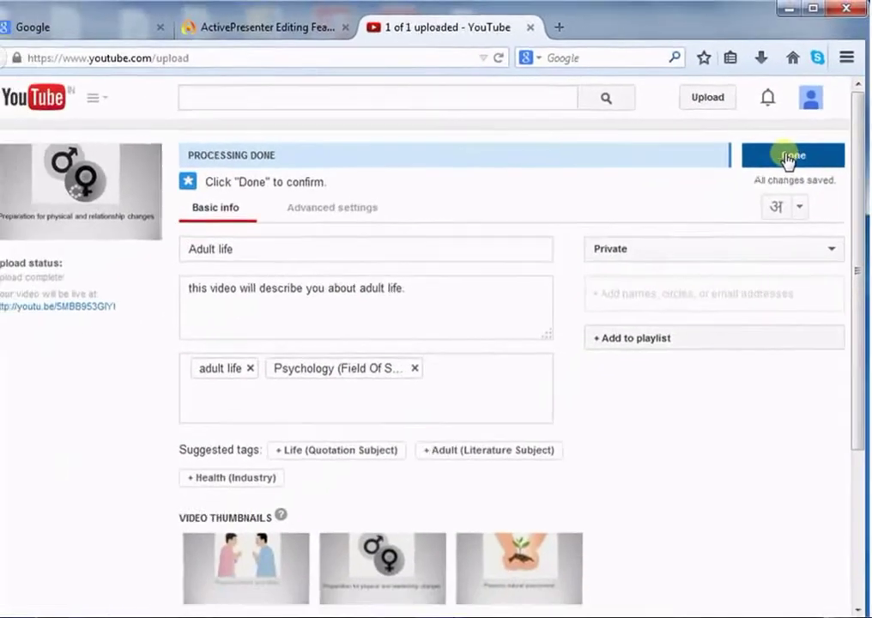
Confirm the settings so the Adult life video shows as ready with its youtu.be link
left_click(773, 211)
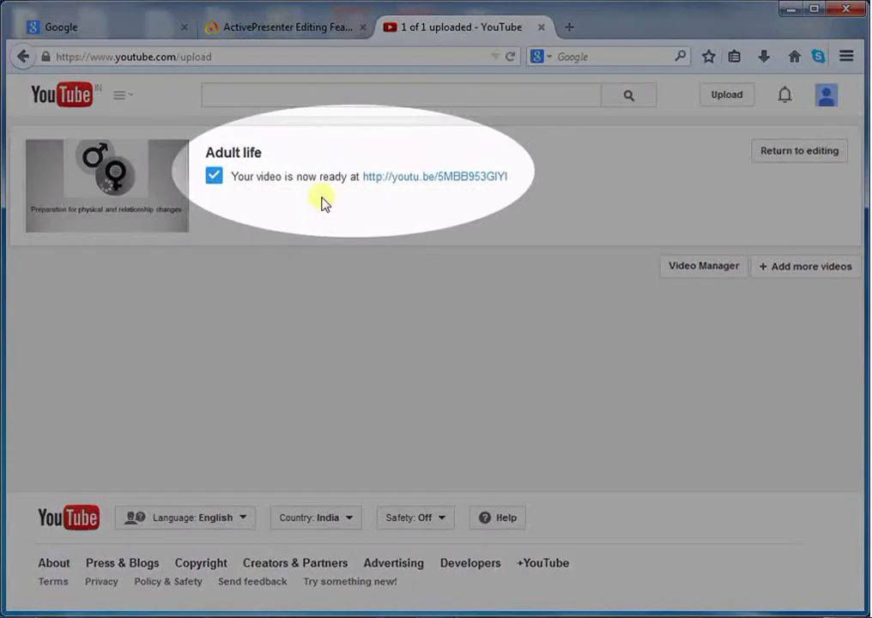